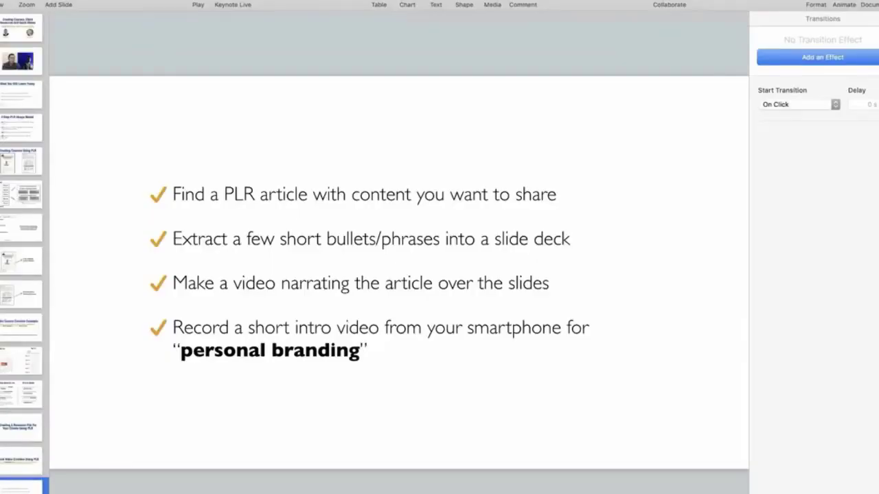
Step: Bring the Word article to the front, clear its selection, and zoom to 125%
key("super+Tab")
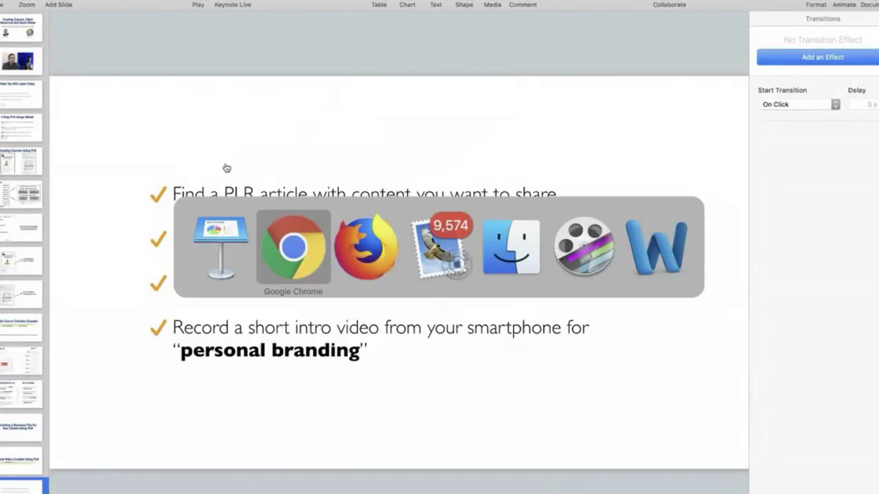
left_click(577, 259)
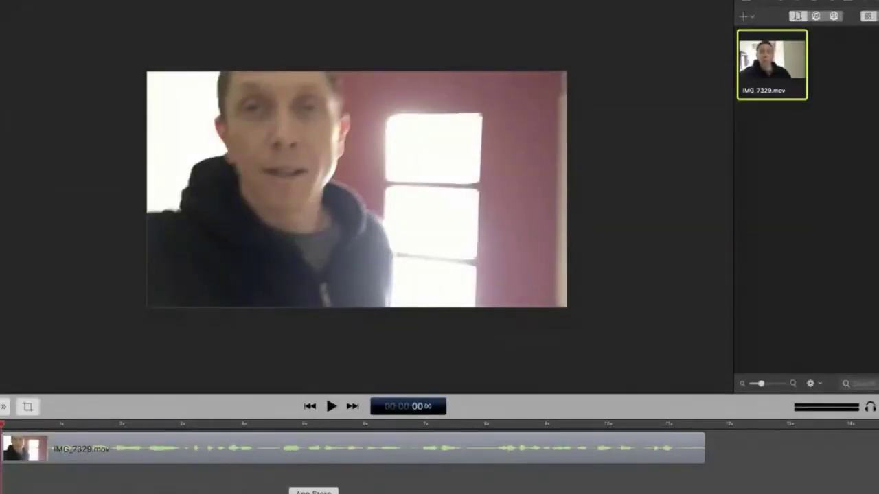
left_click(619, 492)
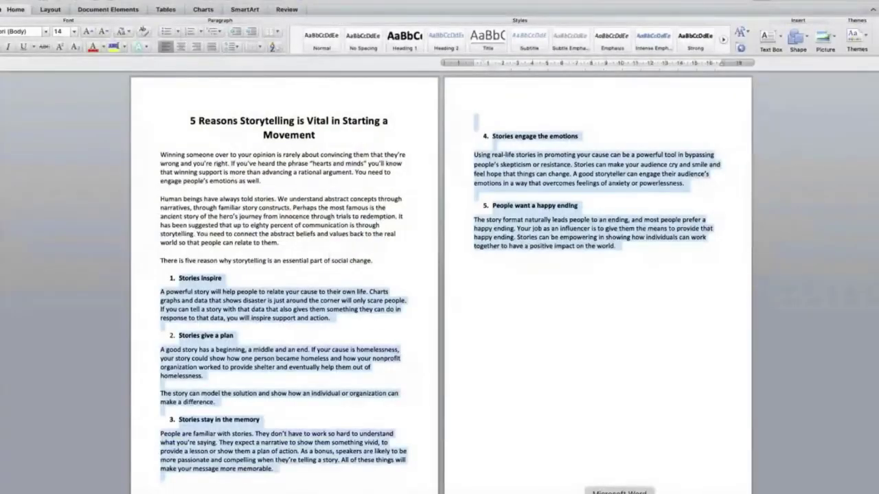
left_click(542, 287)
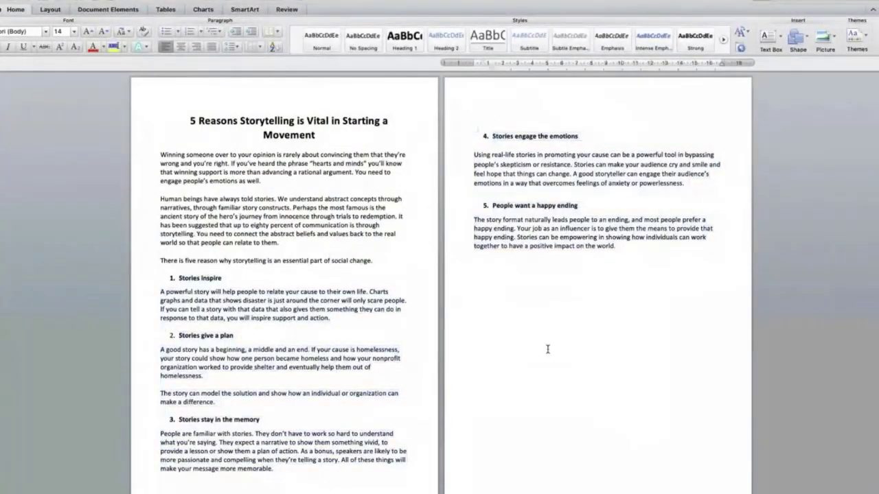
left_click(280, 3)
left_click(279, 34)
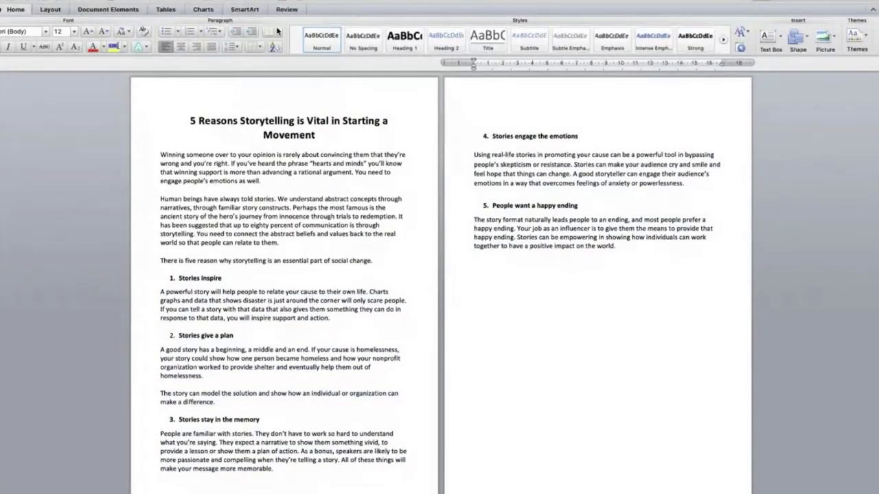
Step: Read down the storytelling article to sections 4 and 5
scroll(414, 232, "up", 15)
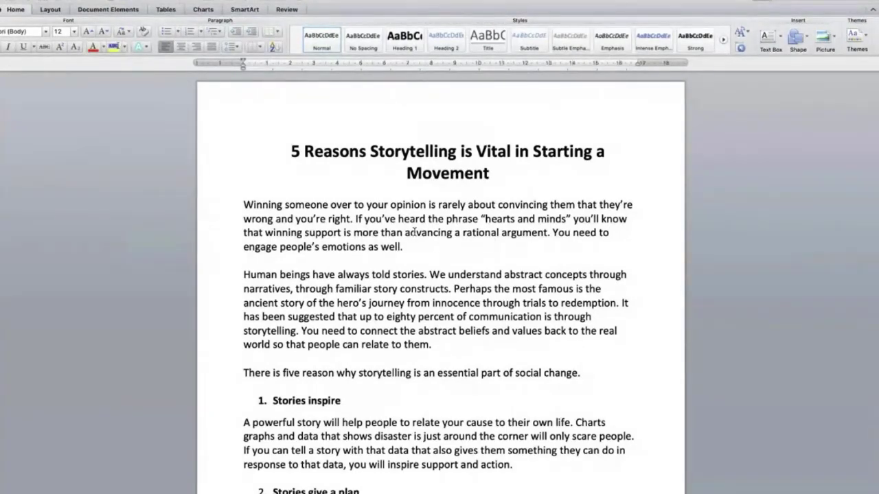
scroll(479, 158, "down", 2)
scroll(478, 158, "down", 4)
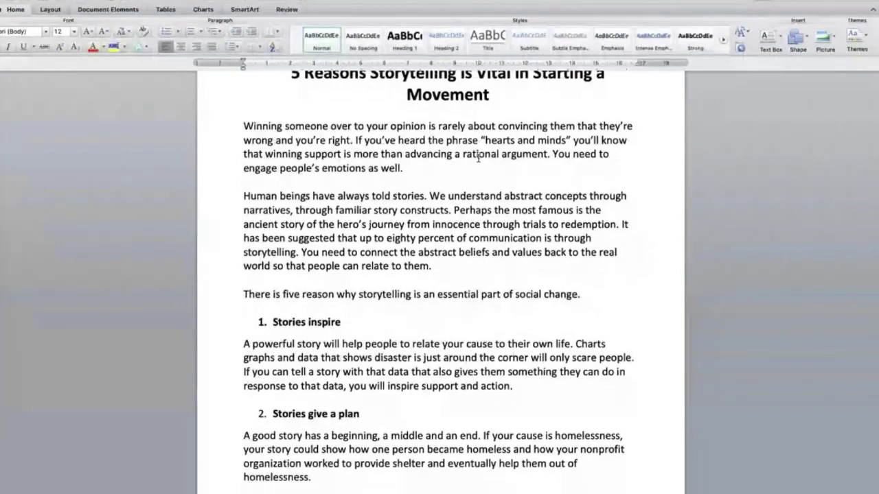
left_click(367, 185)
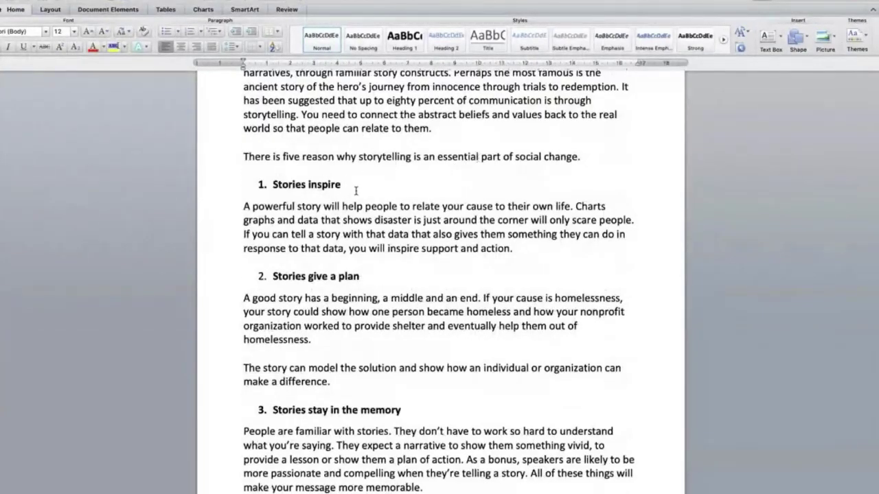
scroll(356, 191, "down", 1)
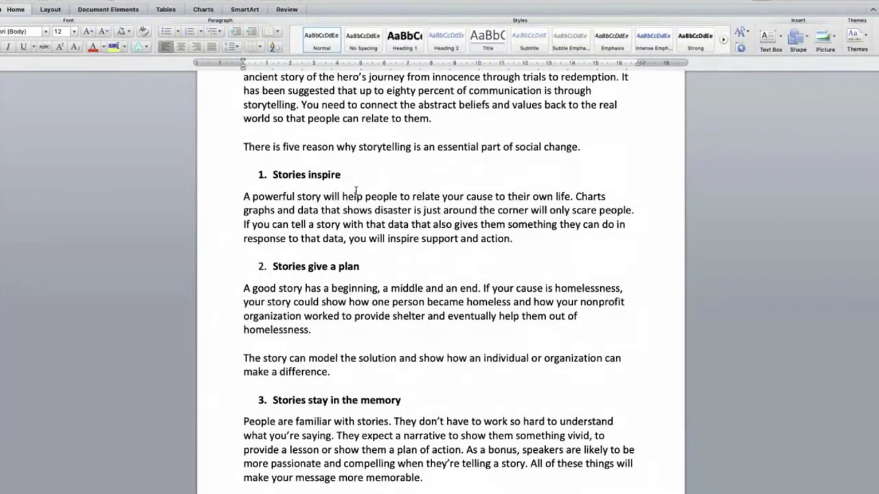
scroll(355, 191, "down", 1)
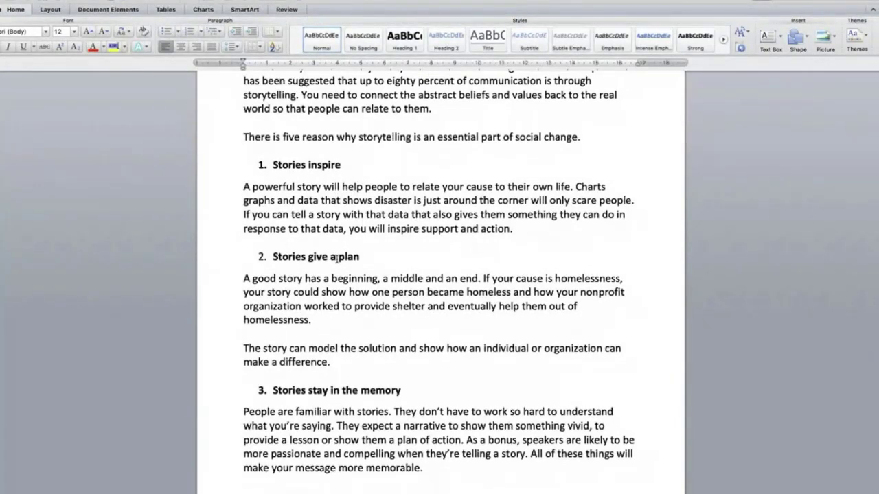
scroll(337, 258, "down", 2)
scroll(345, 286, "down", 2)
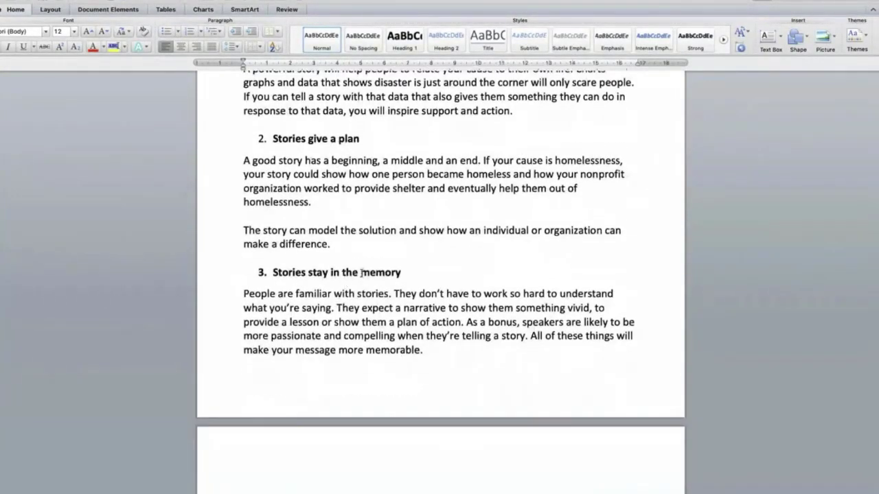
scroll(362, 273, "down", 5)
scroll(361, 273, "down", 1)
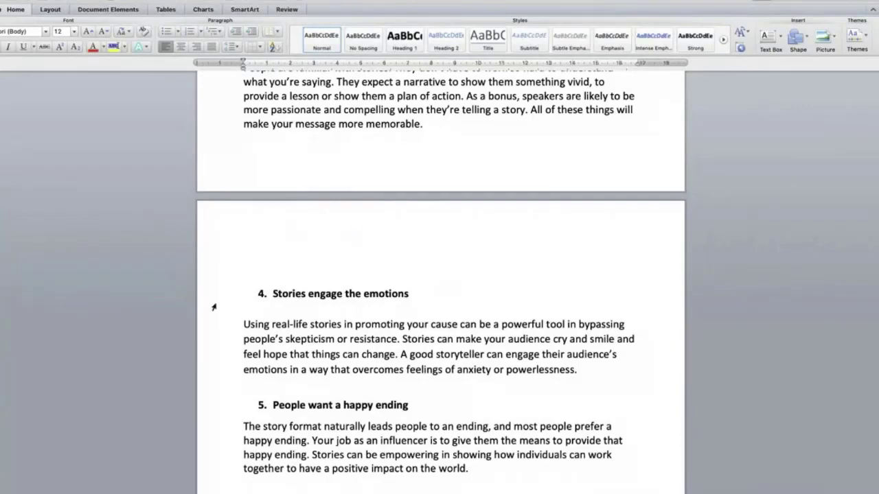
Step: Play the IMG_7329.mov intro clip in ScreenFlow at higher volume, then return to Word
key("super+Tab")
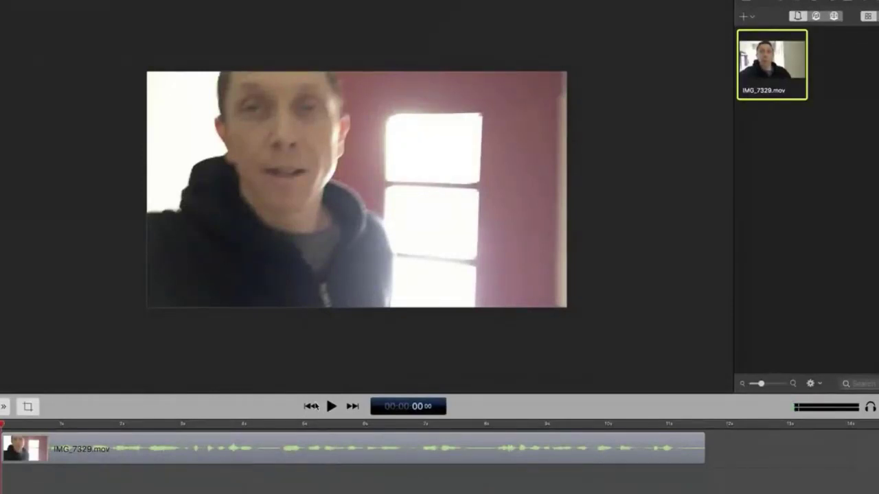
key("XF86AudioRaiseVolume")
key("XF86AudioRaiseVolume")
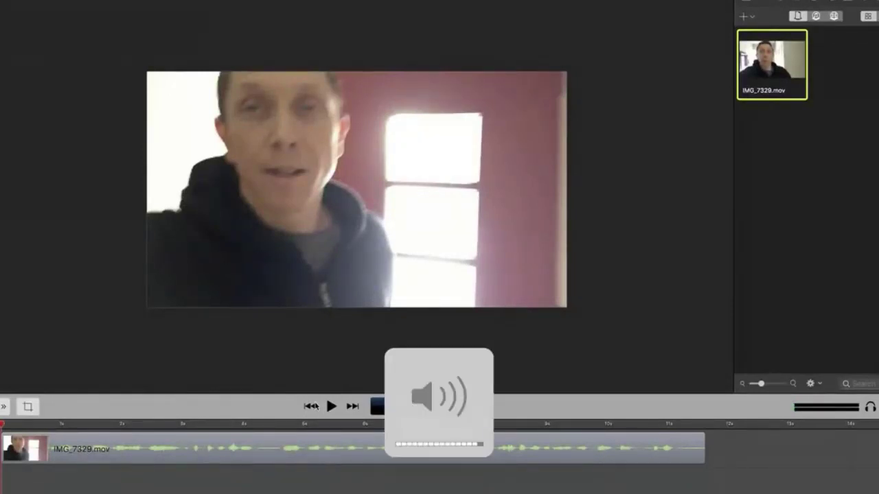
key("space")
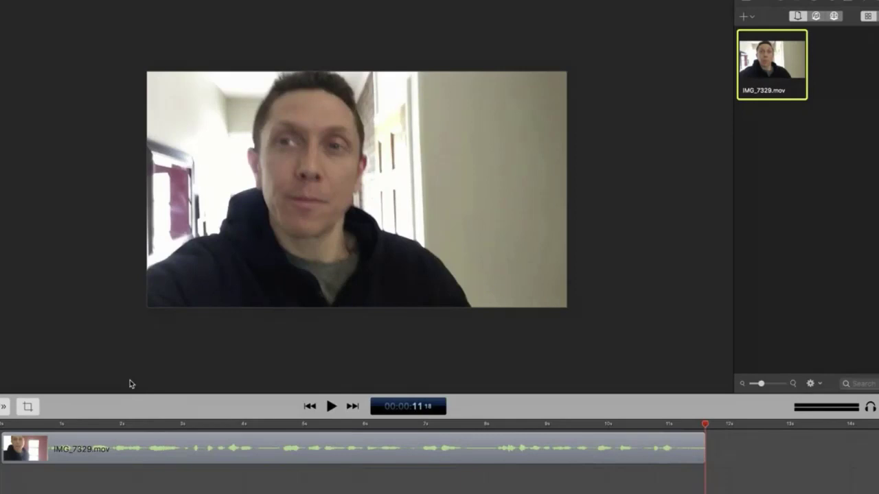
key("super+Tab")
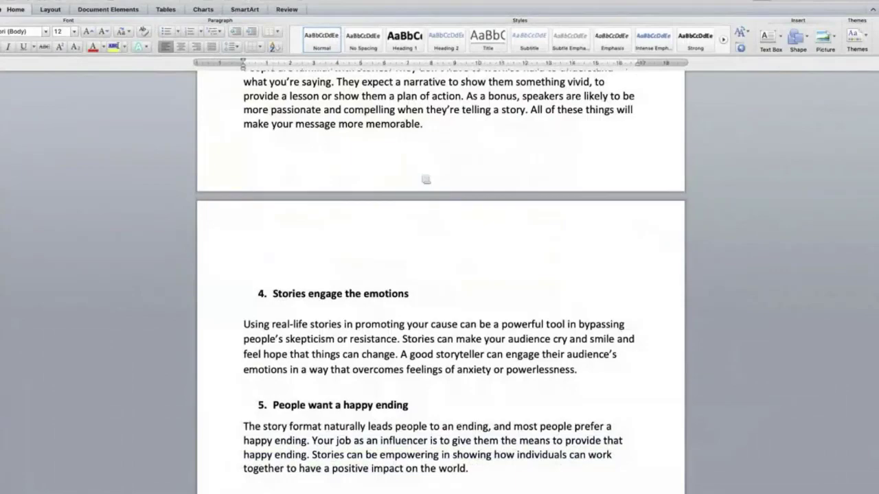
scroll(426, 179, "up", 10)
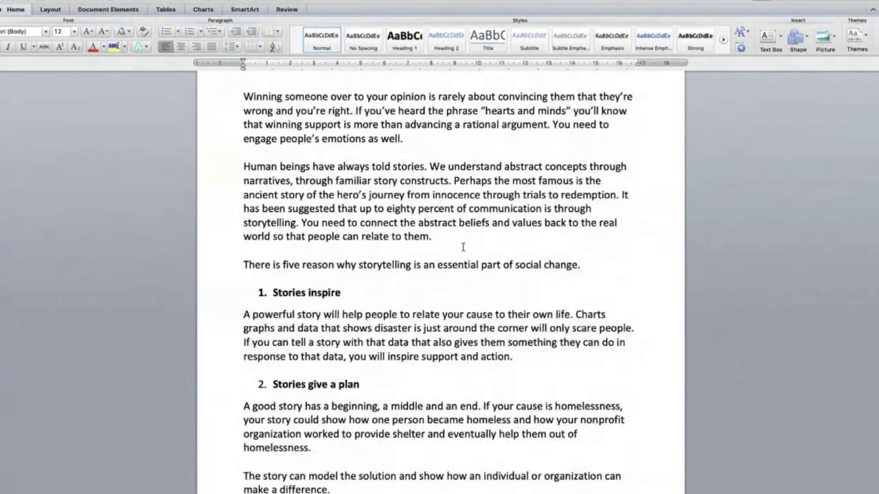
scroll(463, 247, "down", 5)
scroll(287, 360, "down", 15)
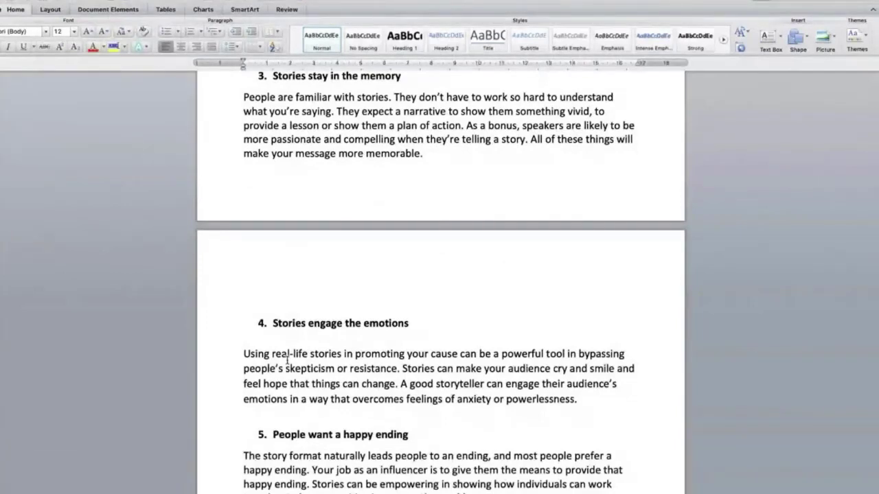
scroll(287, 360, "up", 4)
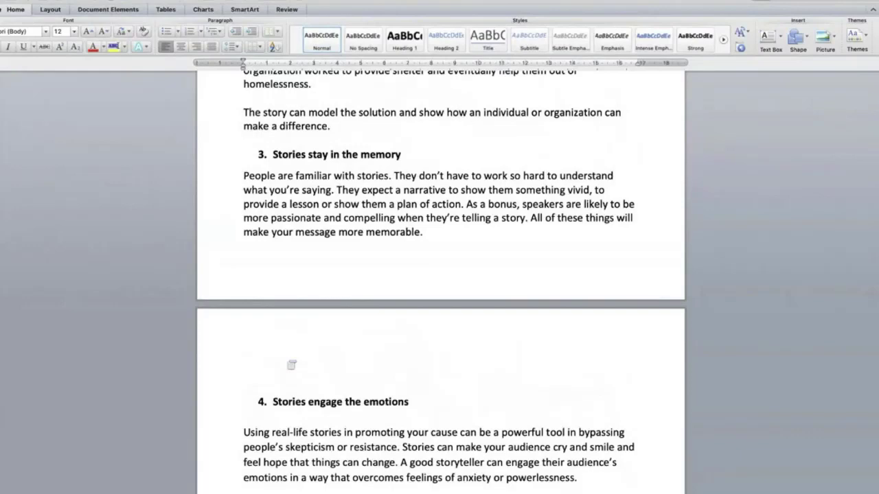
scroll(291, 365, "up", 5)
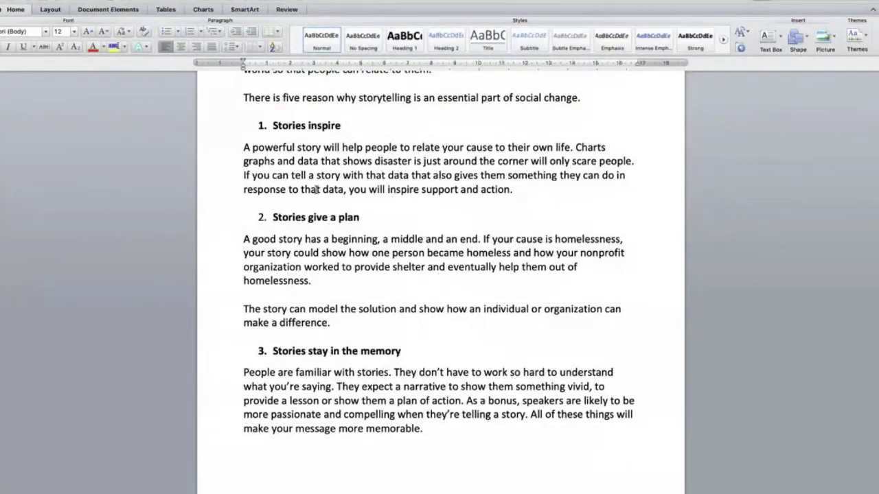
key("super+Tab")
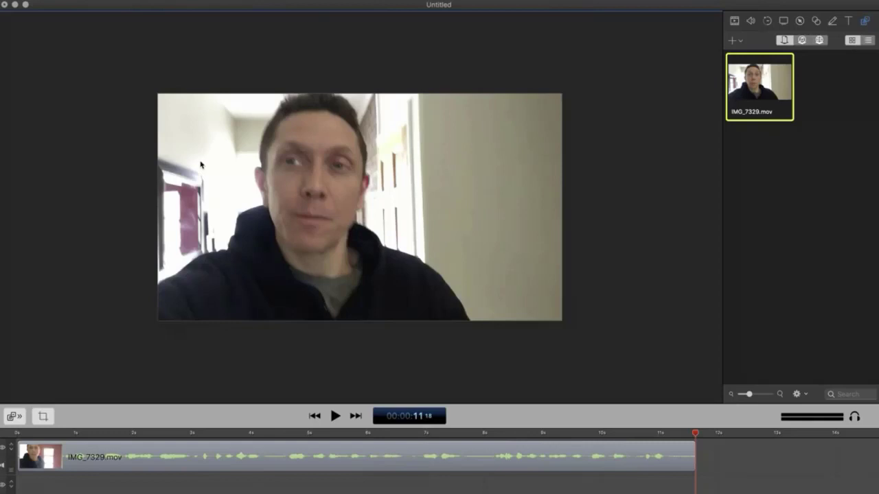
key("super+Tab")
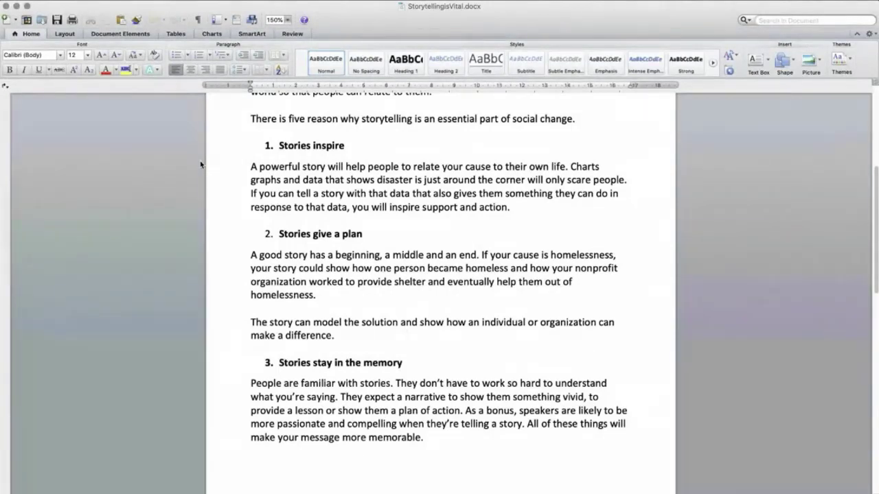
Step: Maximize the StoryTellingSlides deck in Keynote and step through its slides to Stories Inspire
key("super+Tab")
key("super+Tab")
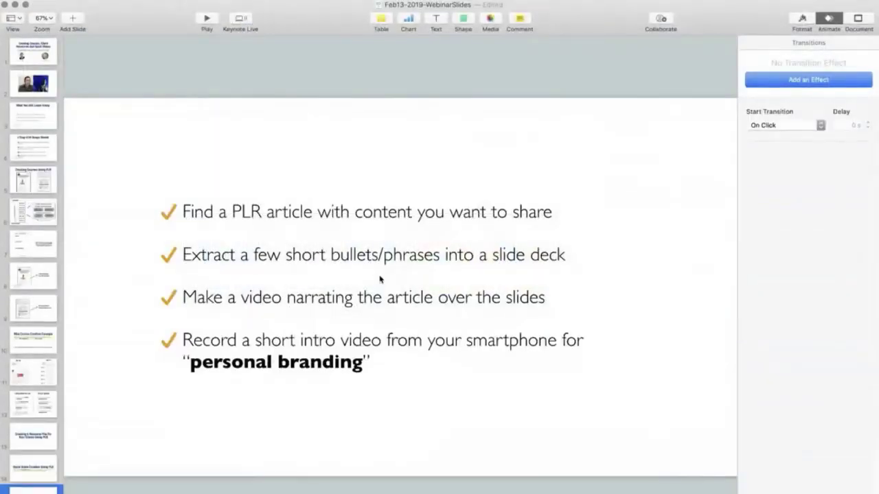
key("super+grave")
left_click_drag(163, 113, 111, 29)
left_click_drag(755, 444, 871, 492)
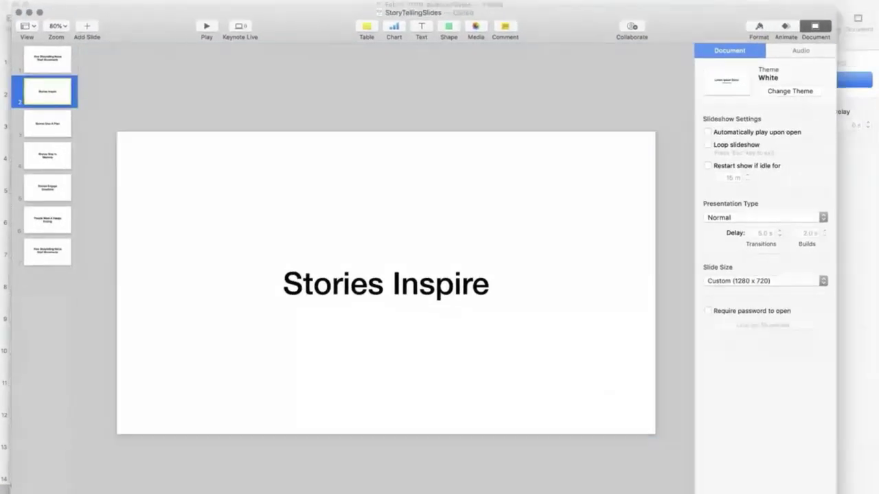
left_click(60, 69)
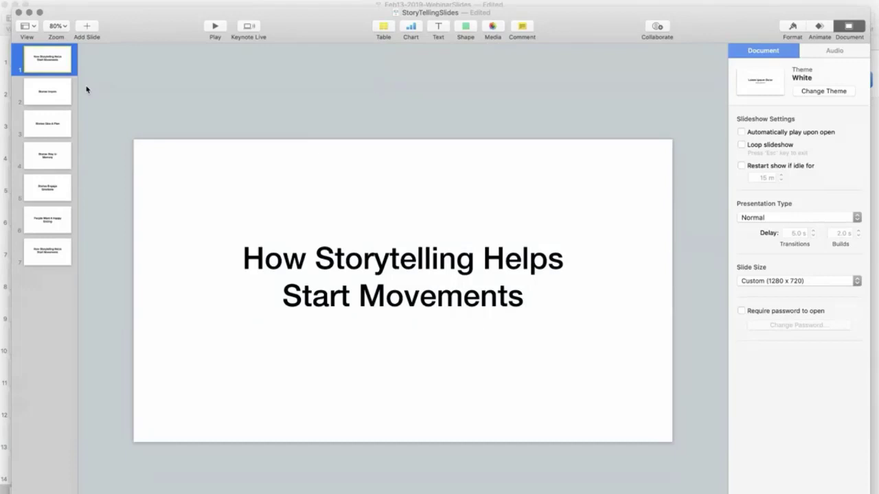
key("Down")
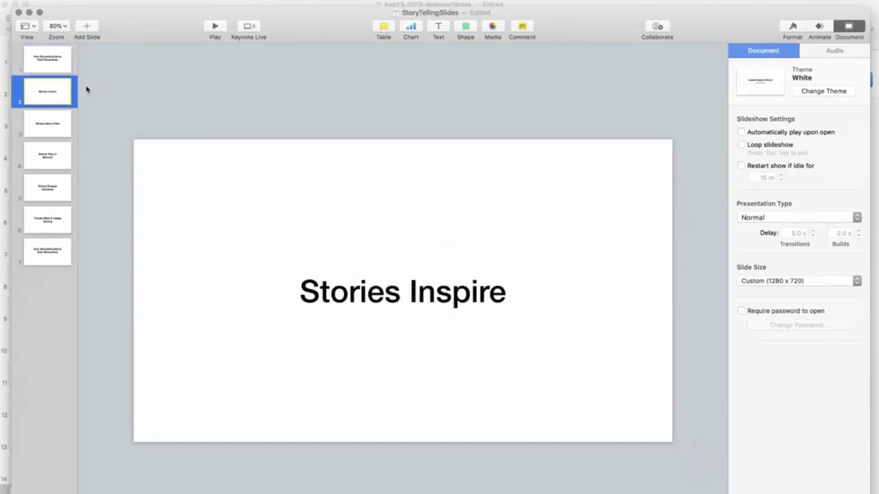
key("Down")
key("Down")
key("Down")
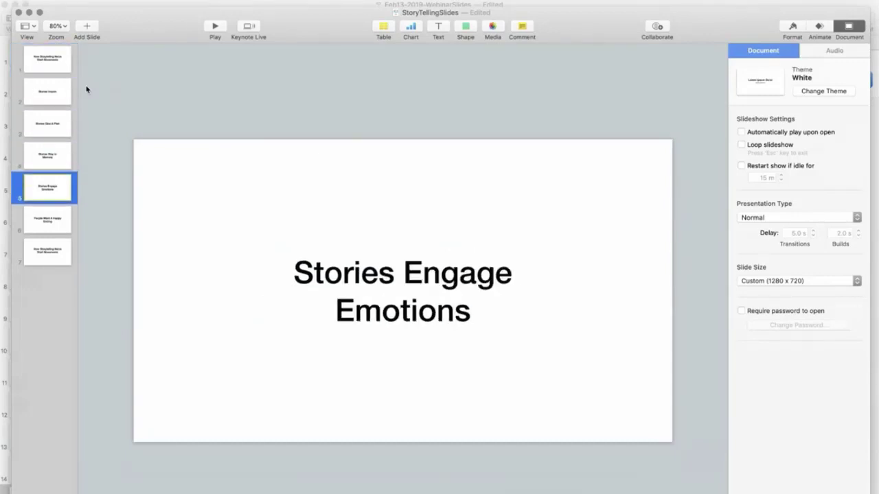
key("Down")
key("Down")
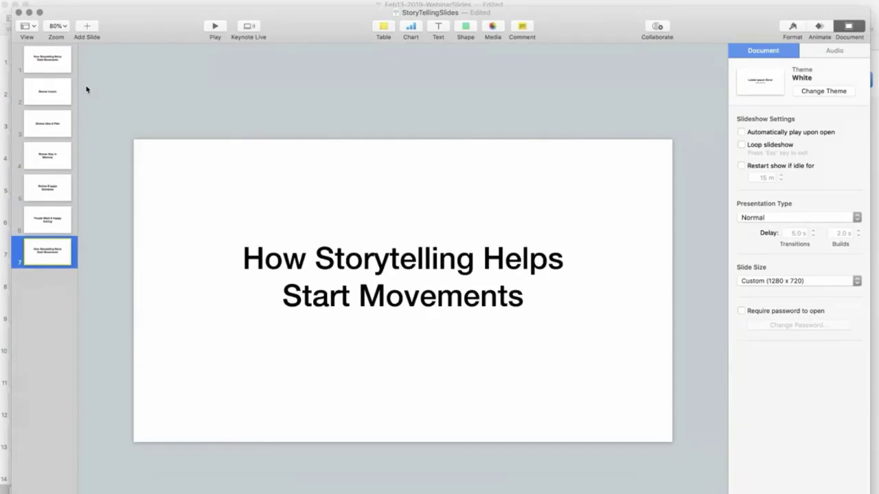
key("Up")
key("Up")
key("Up")
key("Up")
key("Up")
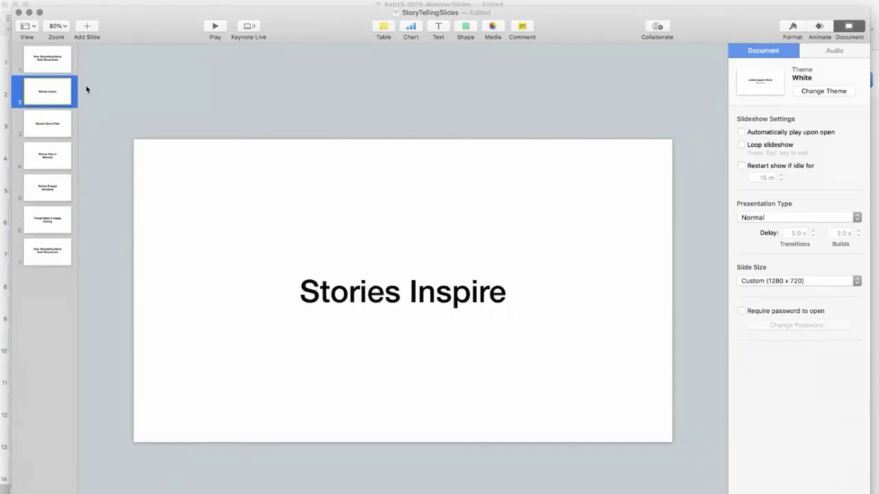
Step: Highlight the Stories inspire and Stories give a plan paragraphs in Word alongside slide 3
key("super+Tab")
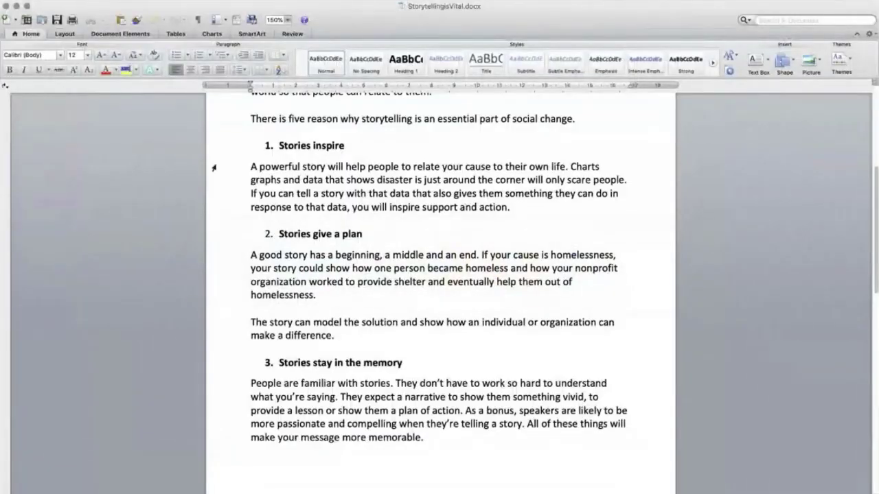
scroll(308, 197, "up", 1)
triple_click(309, 198)
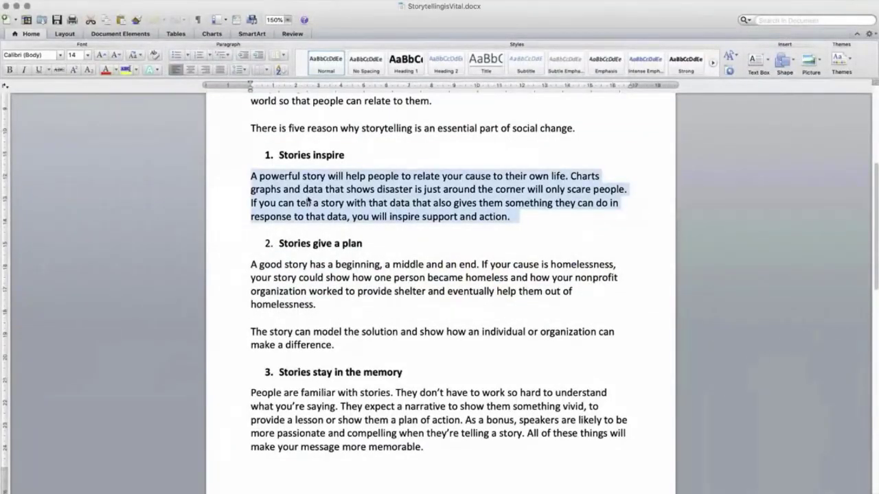
key("super+Tab")
left_click(41, 131)
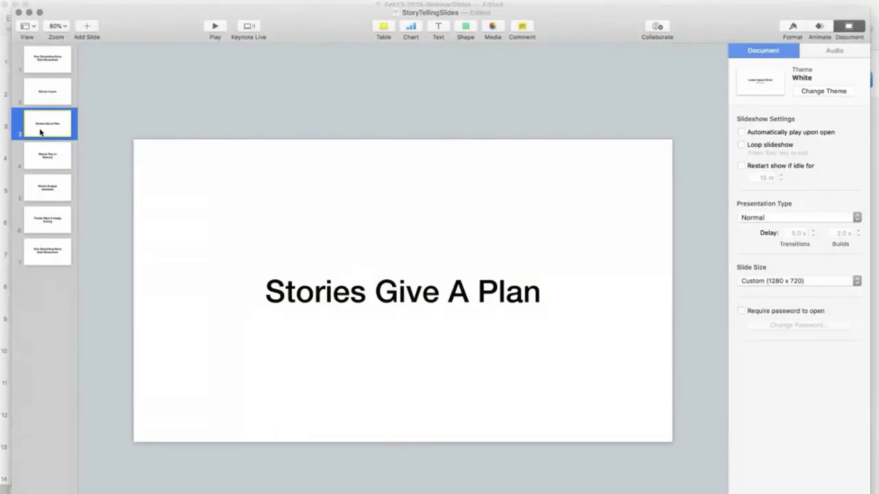
key("super+Tab")
triple_click(310, 290)
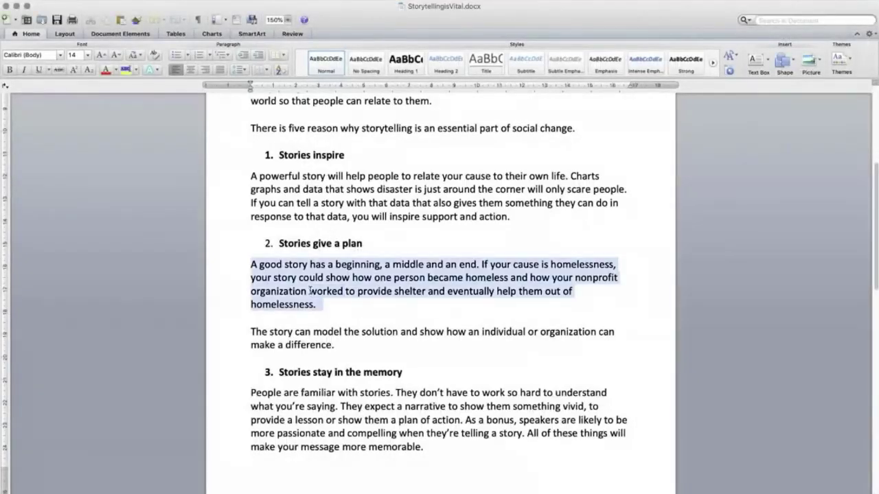
key("super+Tab")
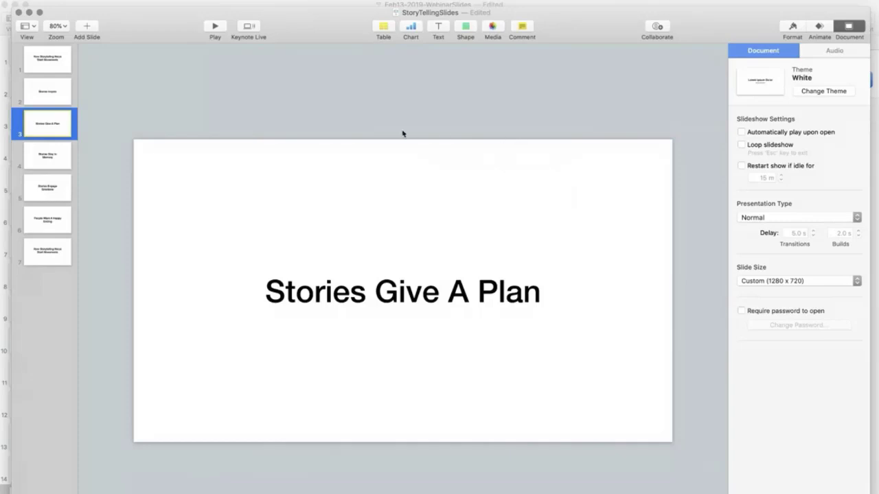
key("super+Tab")
key("super+Tab")
key("super+Tab")
key("super+Tab")
key("super+Tab")
key("super+Tab")
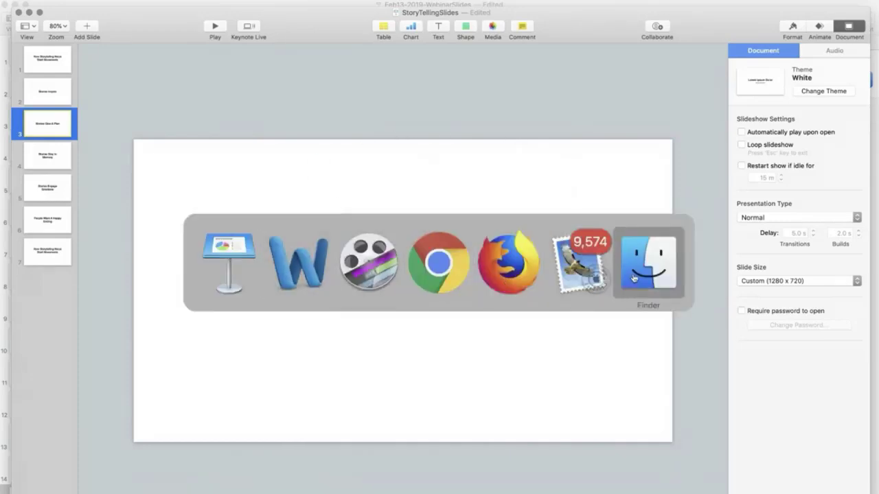
Step: Drag the seven StoryTellingSlides PNG images from Finder into ScreenFlow's media library
left_click(282, 269, "shift")
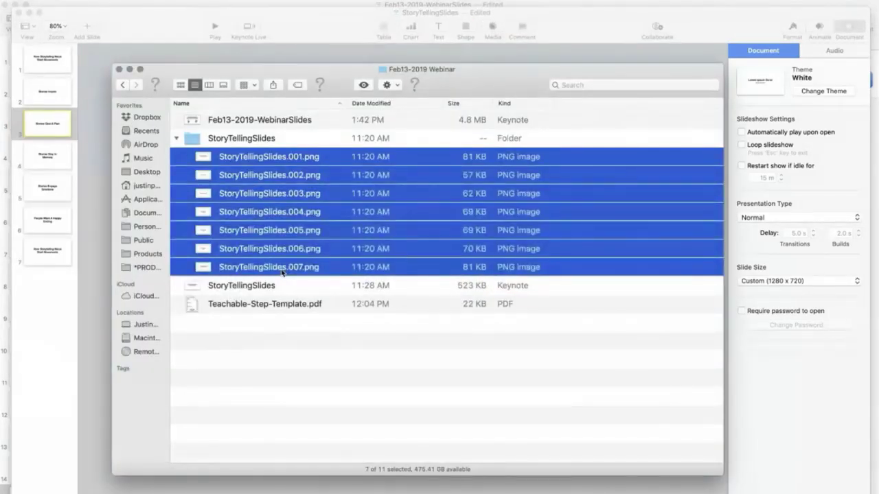
key("super+Tab")
key("super+Tab")
key("super+Tab")
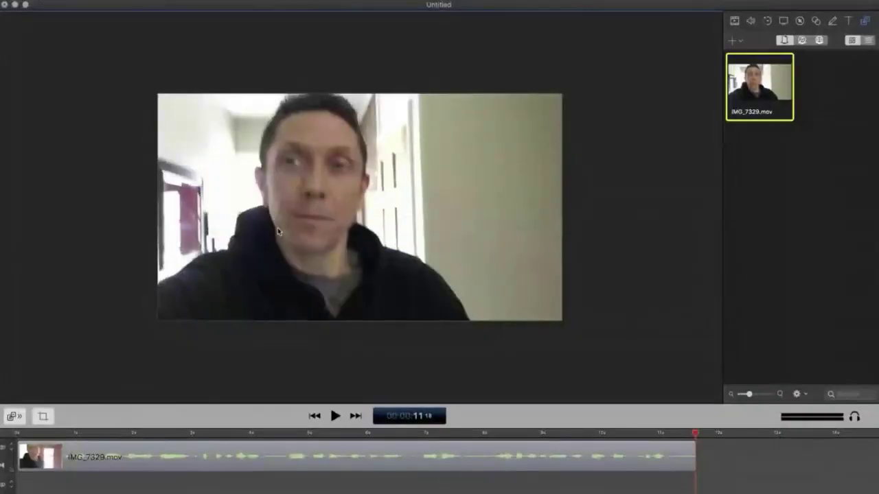
left_click(289, 244)
left_click_drag(336, 230, 812, 196)
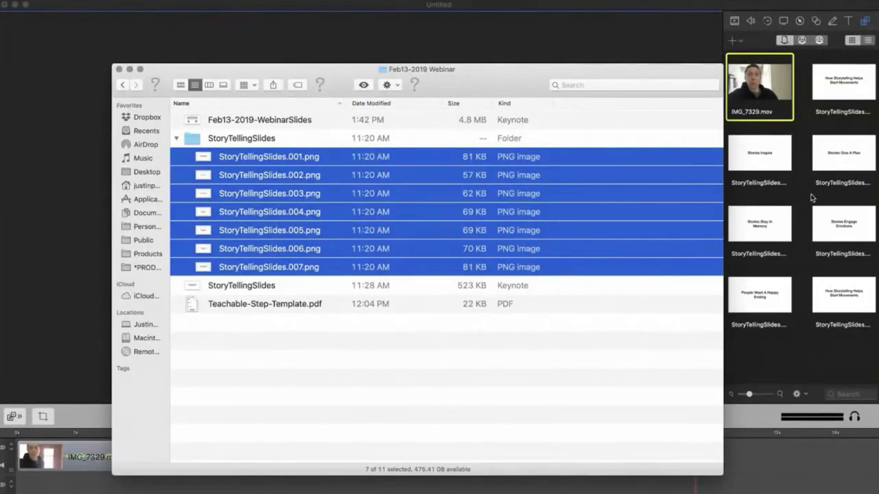
key("super+Tab")
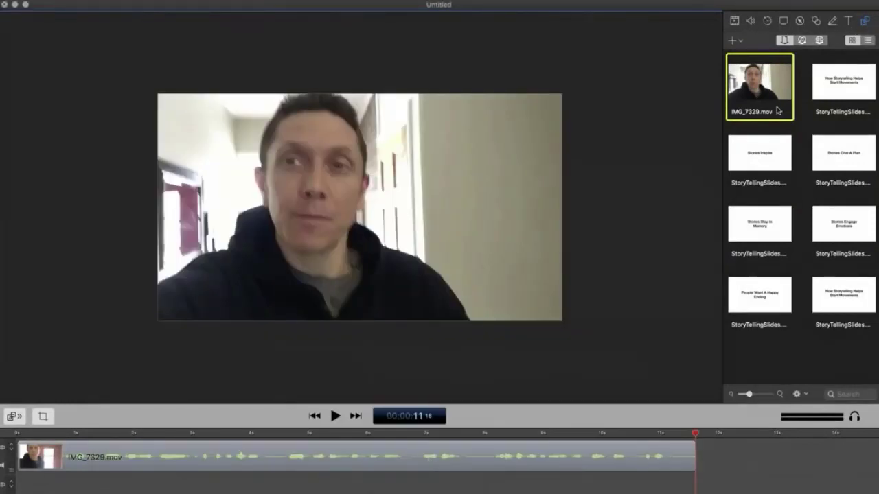
Step: Add StoryTellingSlides.002.png after the intro clip, then open the new recording window
left_click(760, 155)
double_click(760, 155)
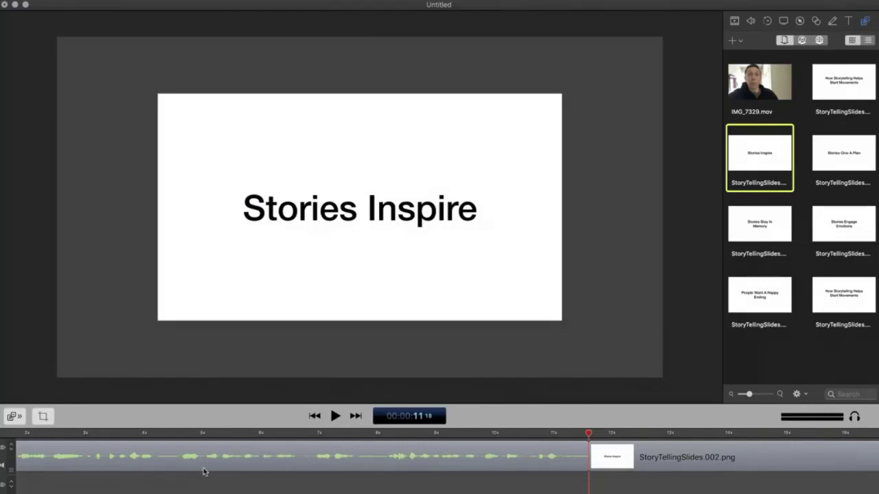
key("super+n")
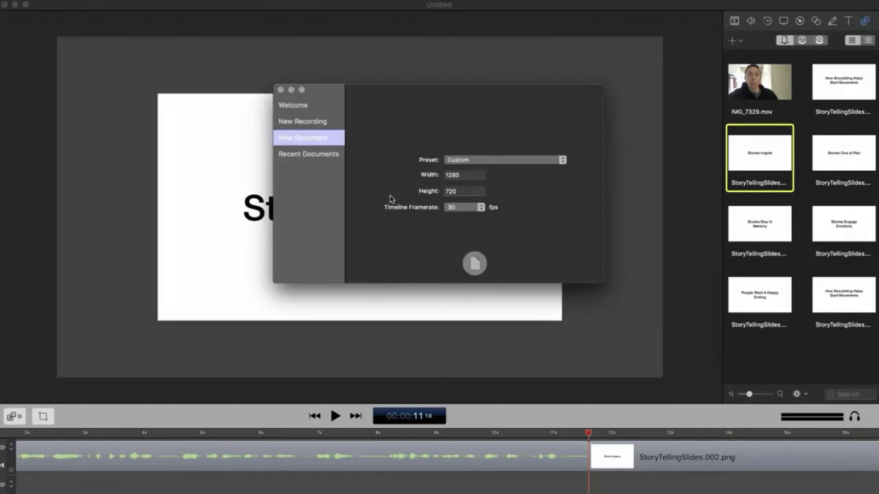
Step: Record the desktop with webcam video off while narrating over the Word article
left_click(316, 122)
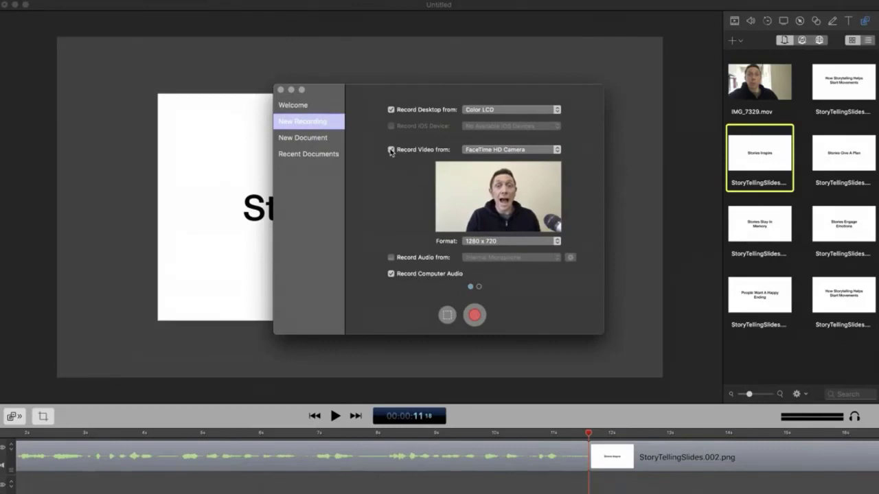
left_click(391, 150)
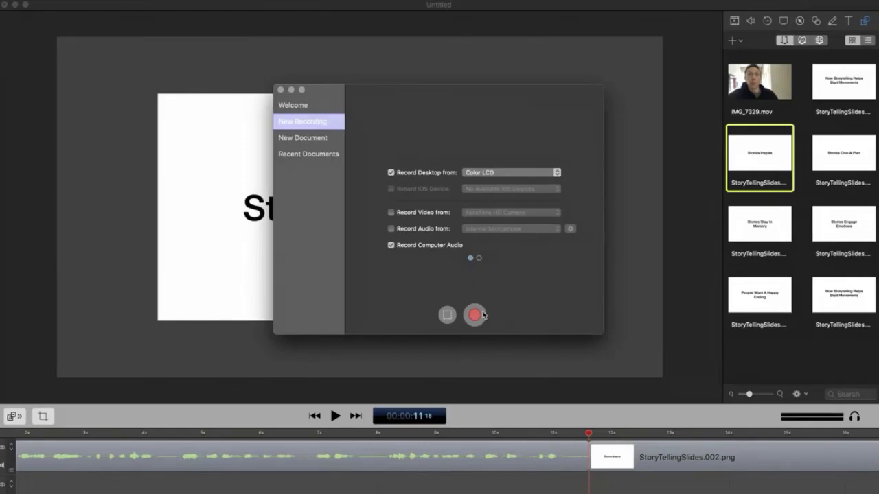
left_click(475, 314)
key("super+Tab")
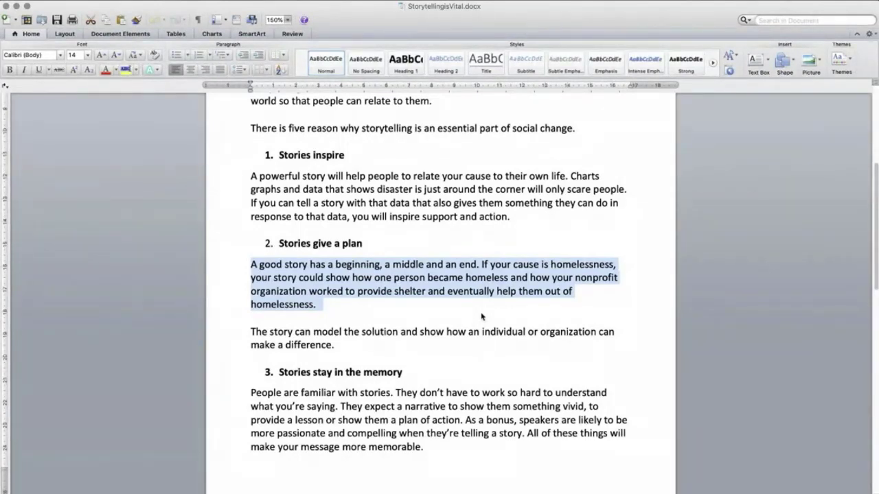
key("super+shift+2")
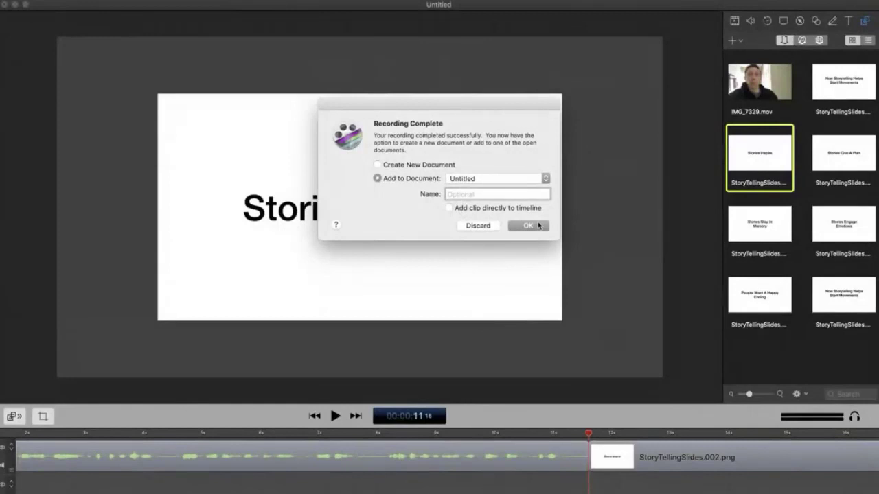
Step: Place the new recording on the timeline, detach its audio, and delete its video
left_click(525, 226)
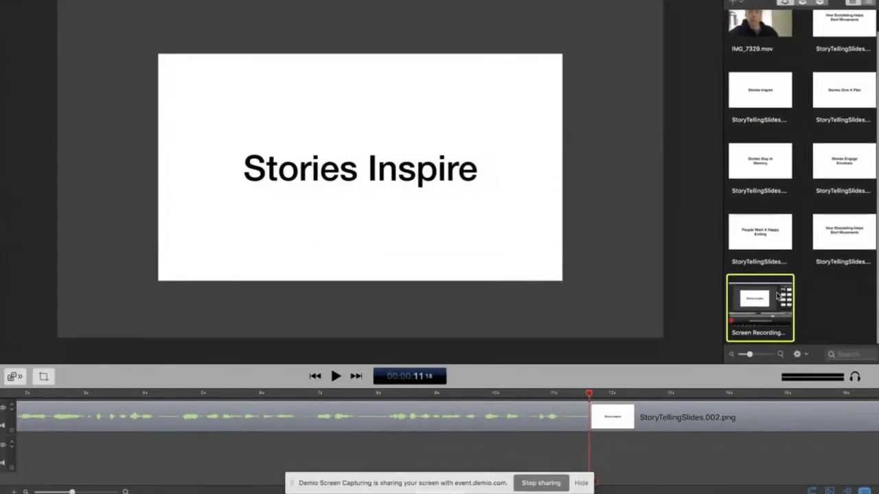
left_click_drag(778, 295, 616, 462)
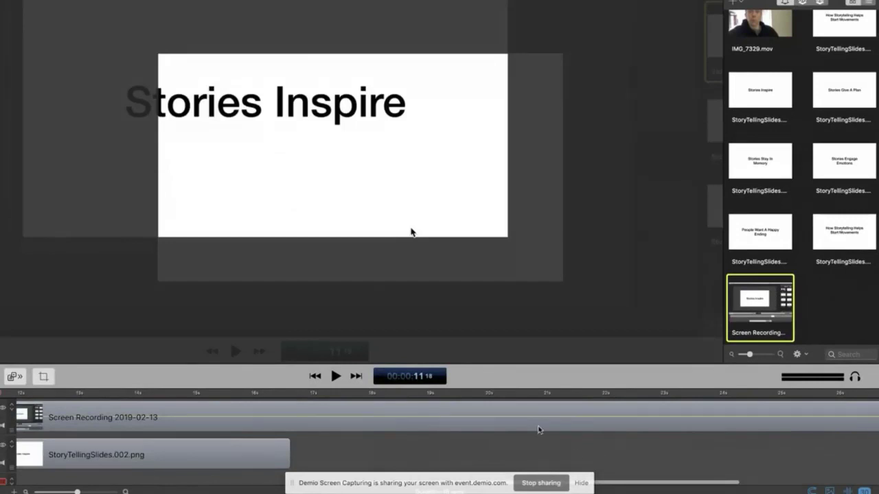
right_click(539, 430)
left_click(572, 298)
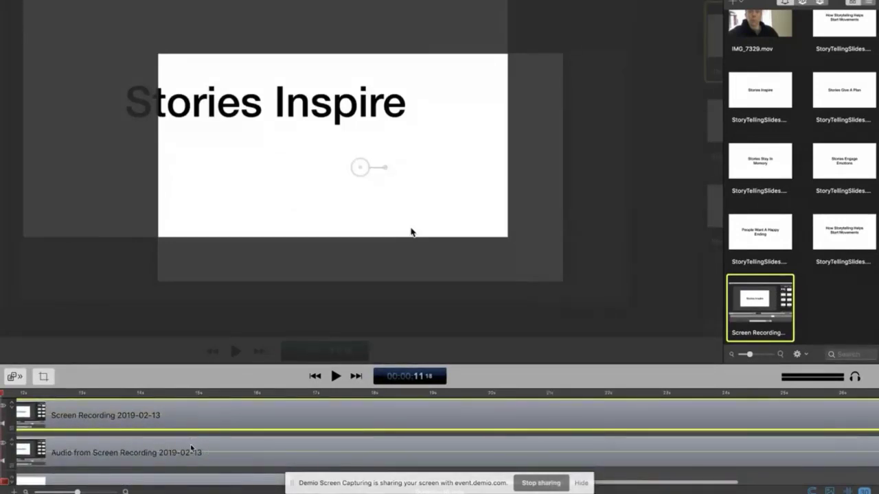
left_click(192, 450)
key("Delete")
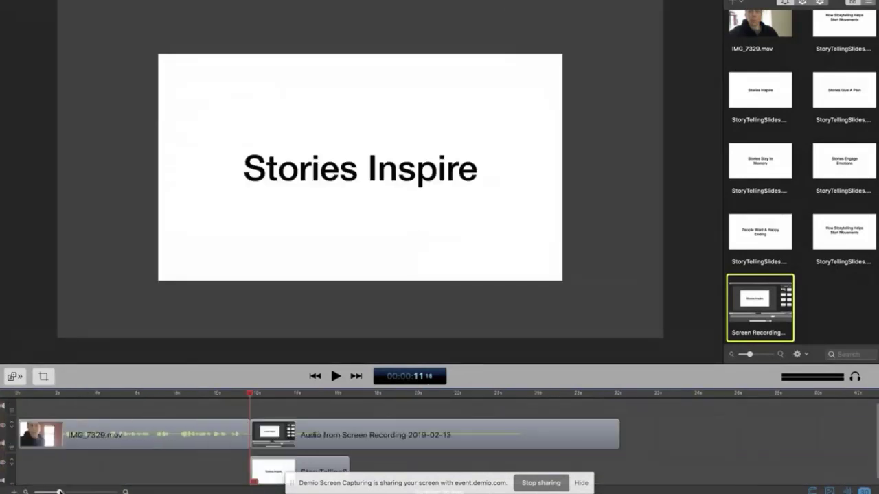
scroll(233, 452, "down", 3)
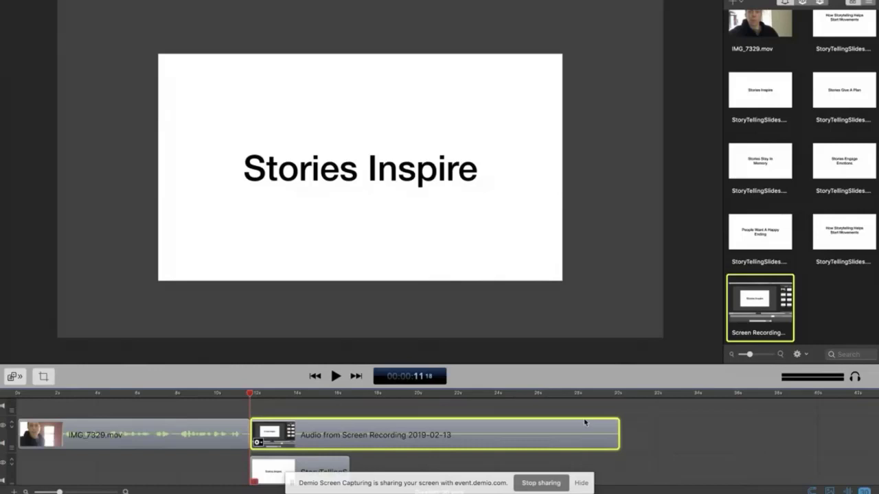
Step: Stretch the Stories Inspire slide clip to end with the narration audio
left_click(316, 467)
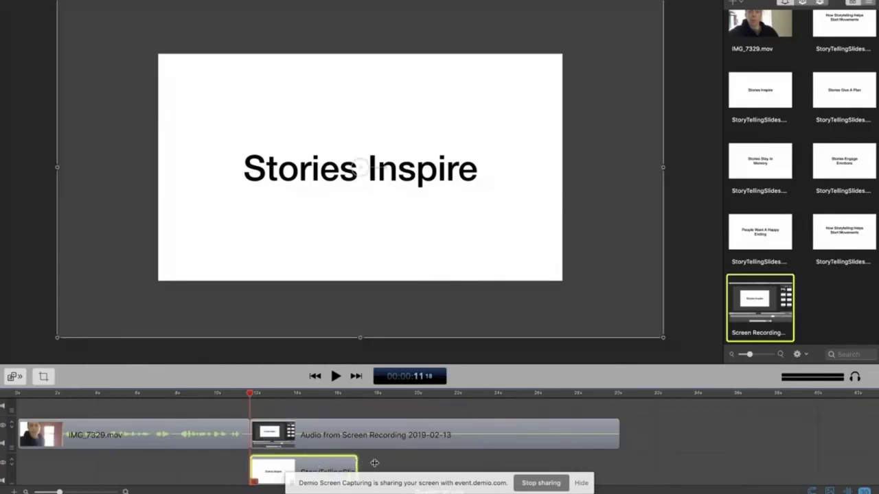
left_click_drag(375, 464, 619, 467)
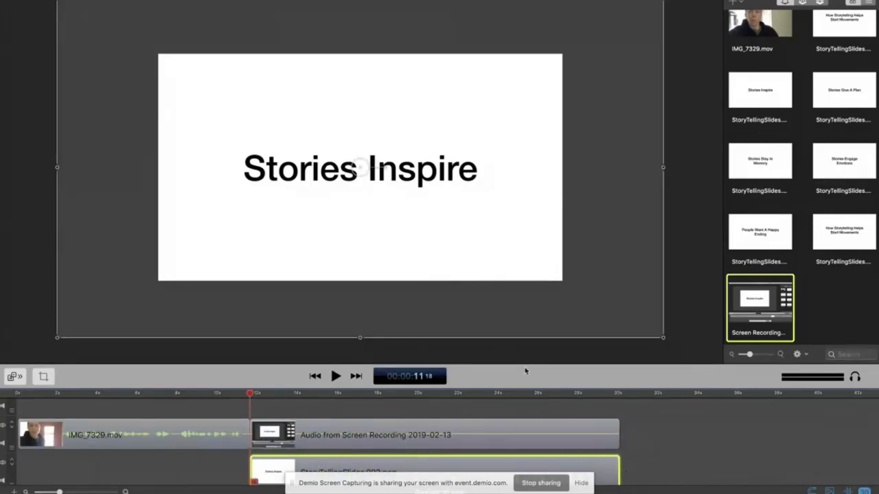
left_click_drag(524, 364, 513, 260)
left_click(367, 291)
left_click_drag(358, 262, 359, 311)
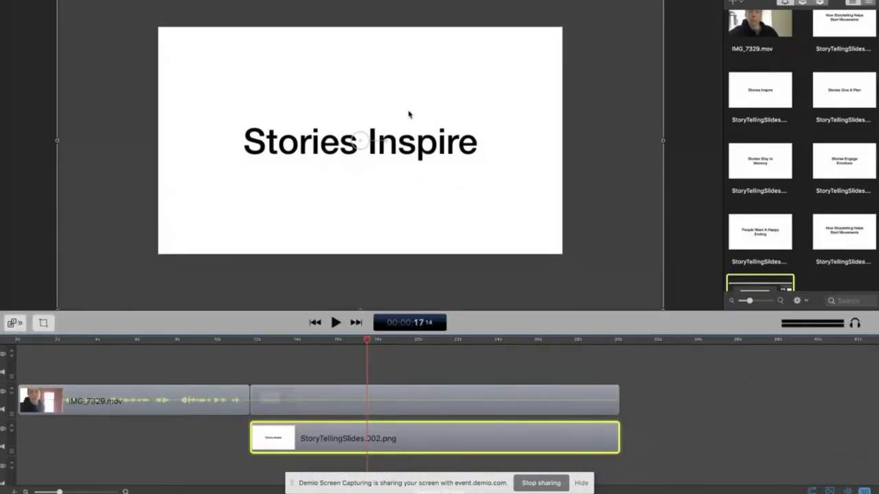
key("super+Tab")
key("super+Tab")
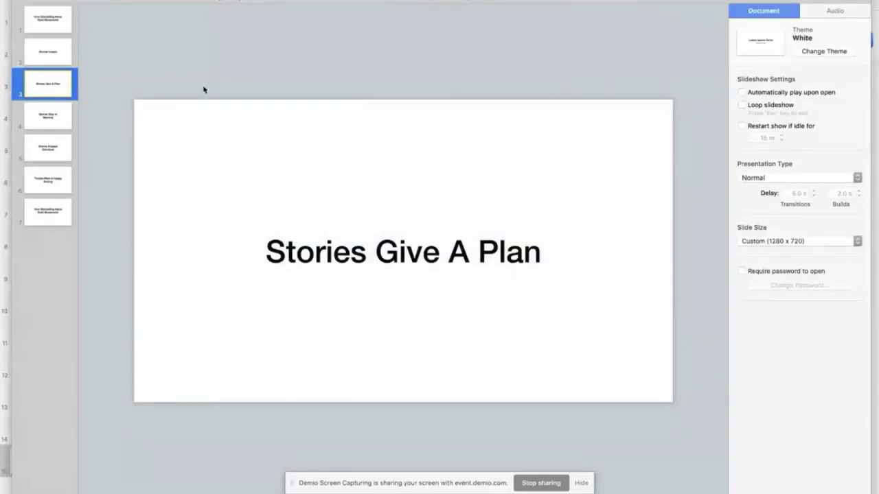
Step: Select slide 2, Stories Inspire, in Keynote's slide navigator
left_click(53, 43)
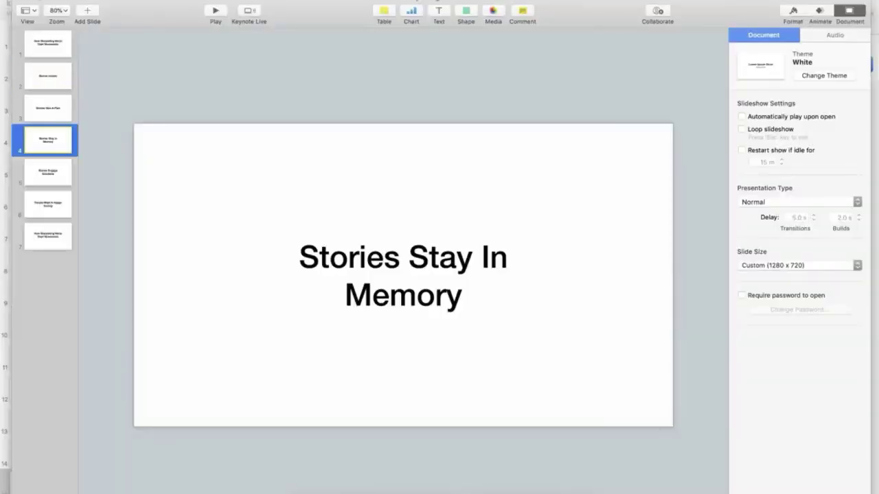
Step: Return to ScreenFlow and check the File menu's Export option without exporting
key("super+Tab")
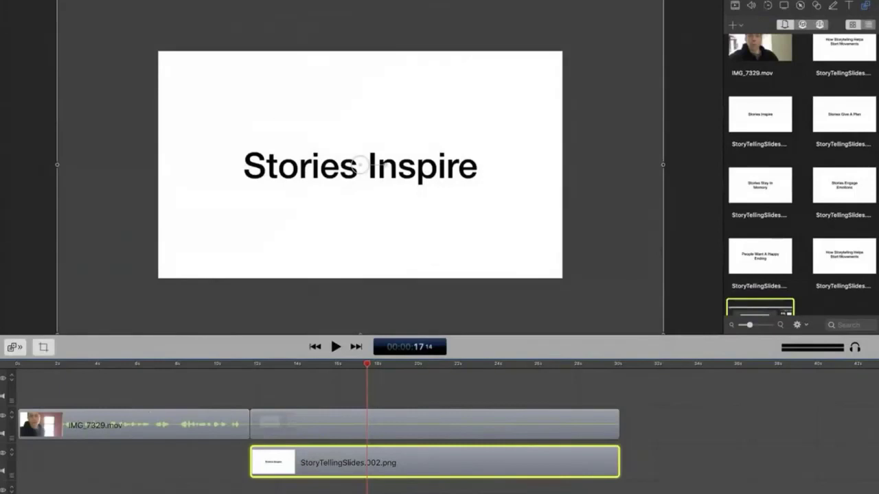
left_click(86, 0)
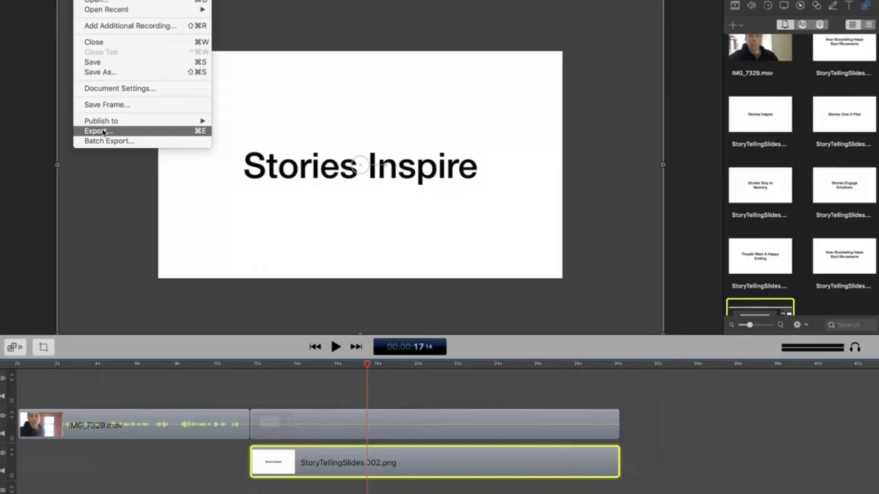
left_click(706, 406)
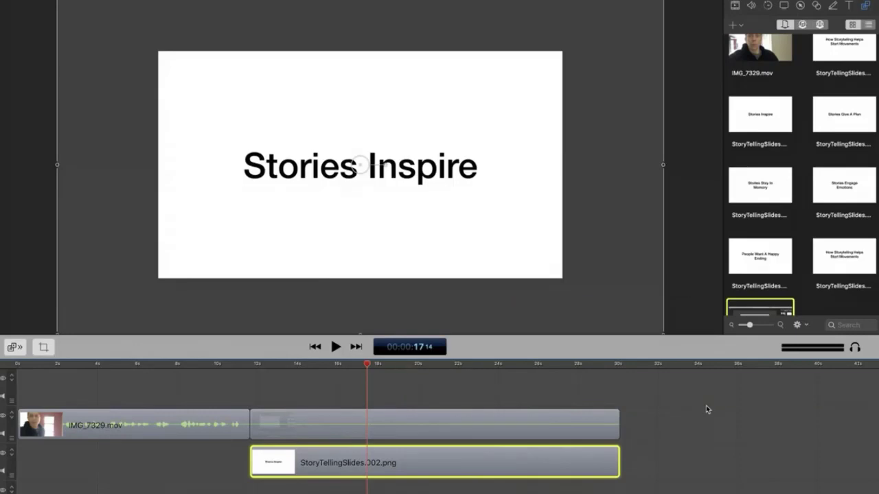
Step: Play the Keynote slideshow full screen from the recap slide
key("super+Tab")
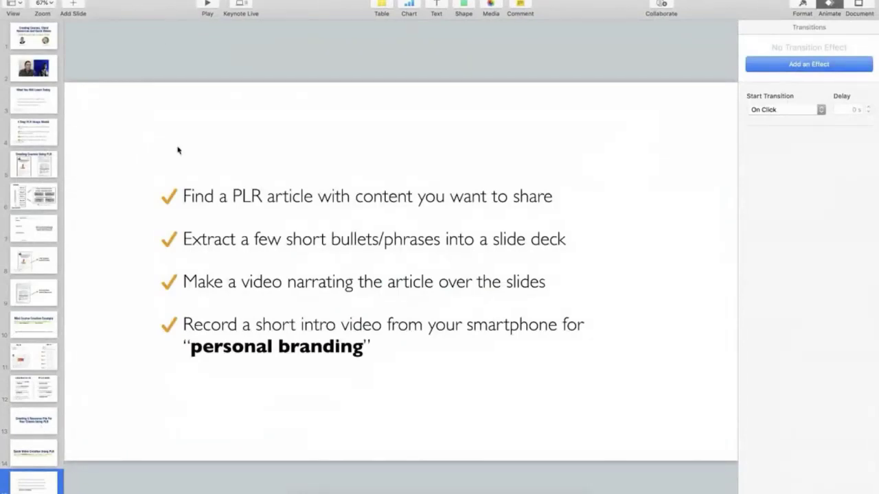
left_click(200, 5)
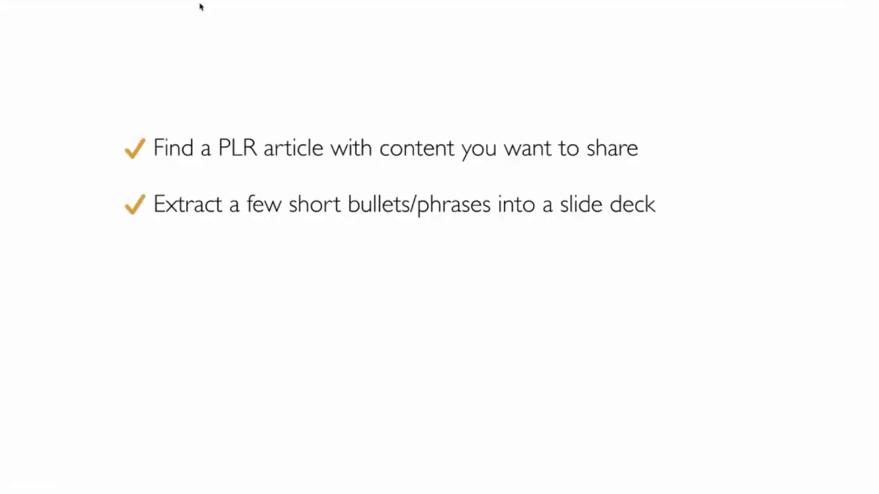